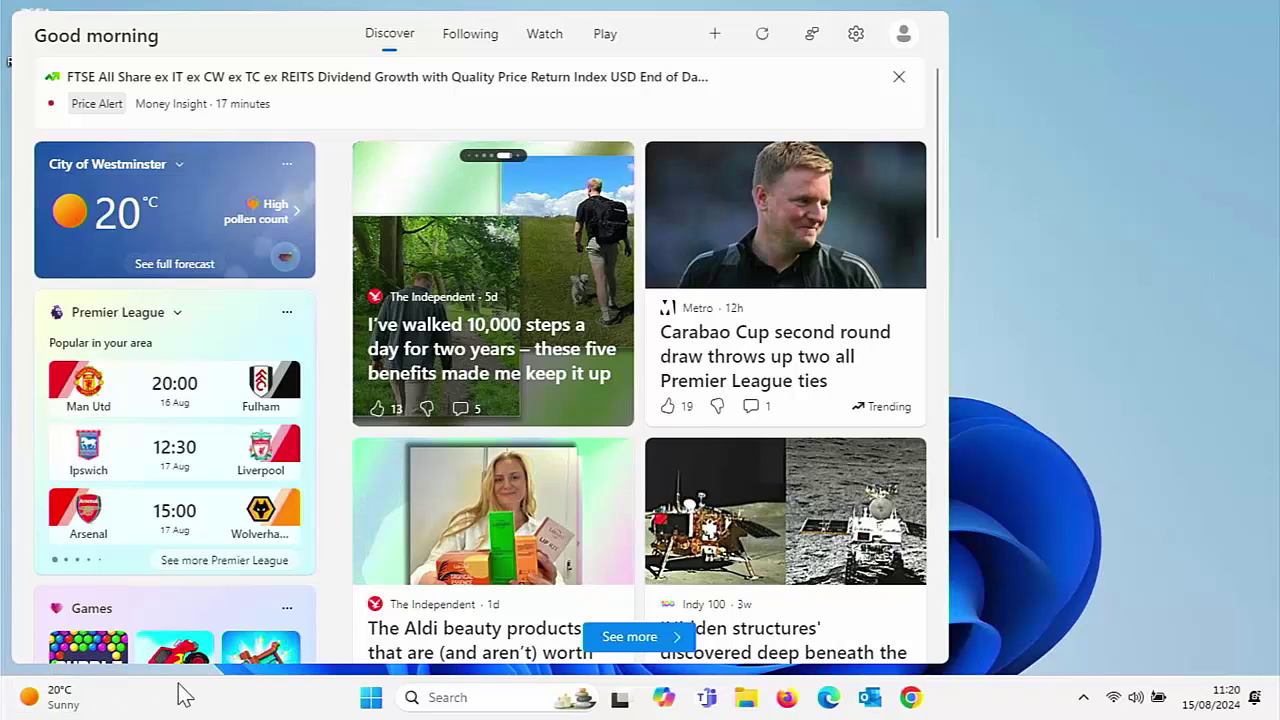
- Dismiss the weather and news board and bring up the taskbar's shortcut menu
click(1058, 455)
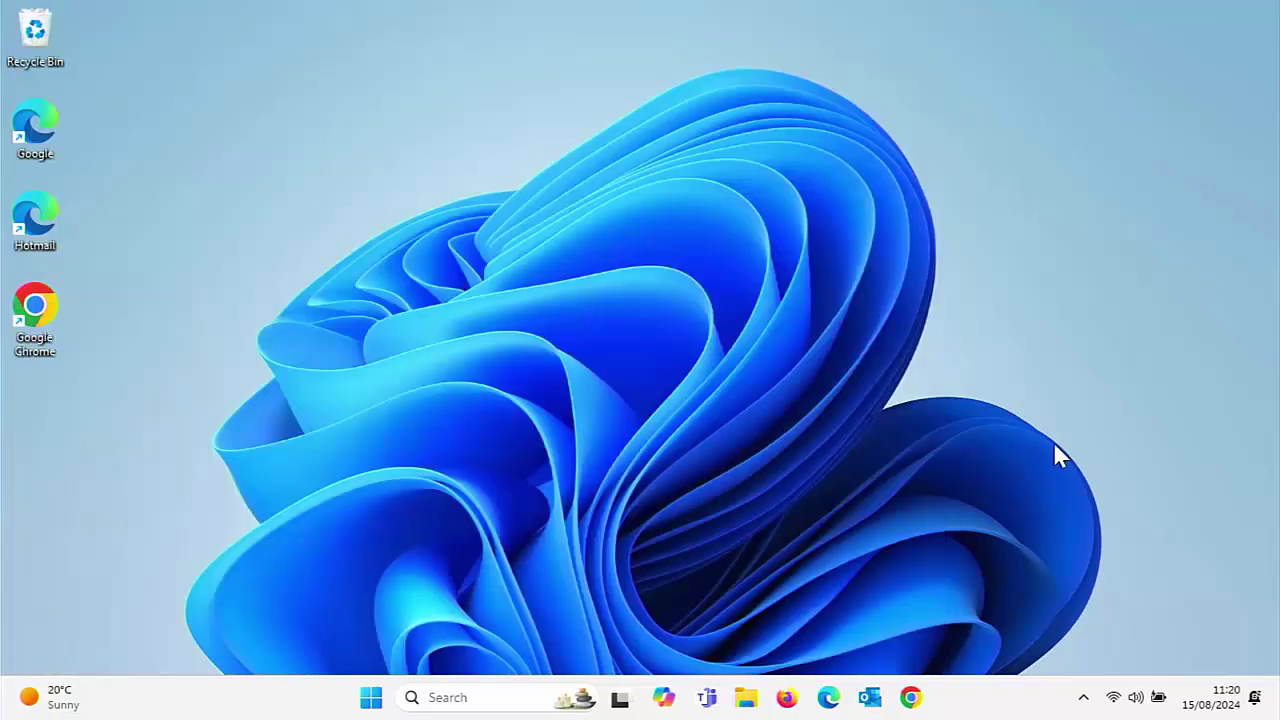
right_click(255, 705)
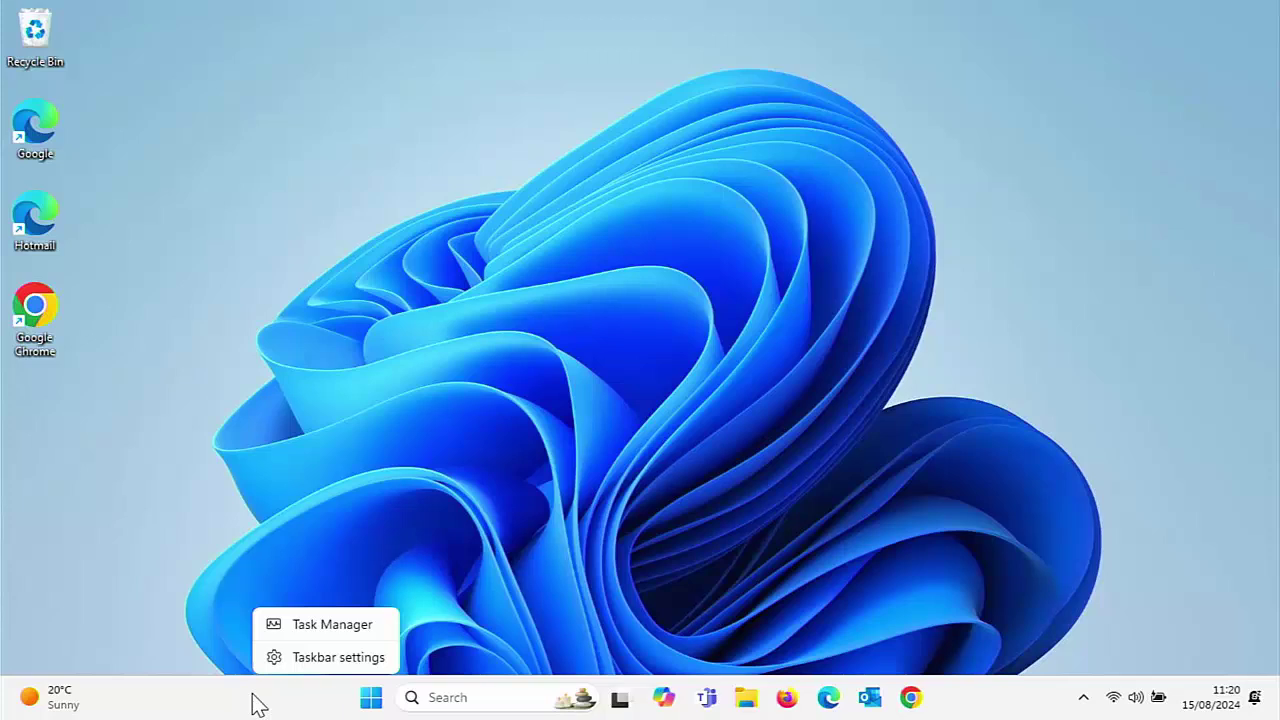
- Switch Widgets off on the Taskbar settings page and close Settings
click(329, 660)
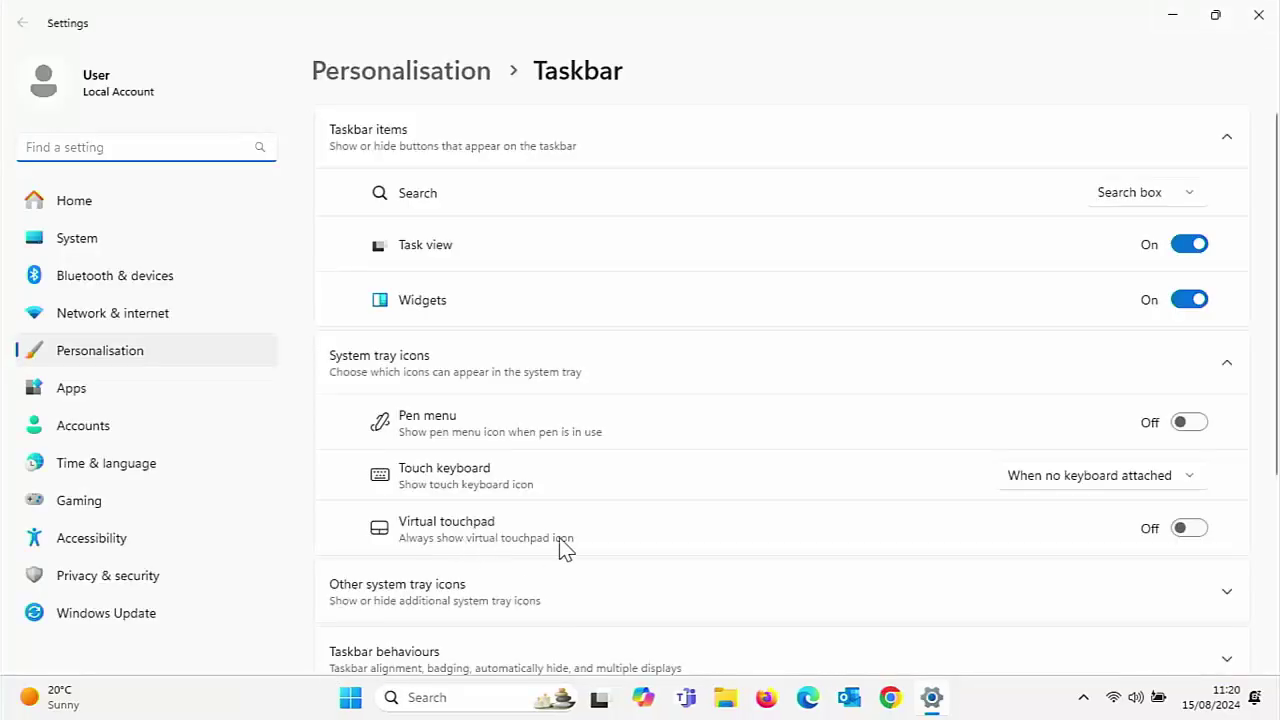
click(1183, 302)
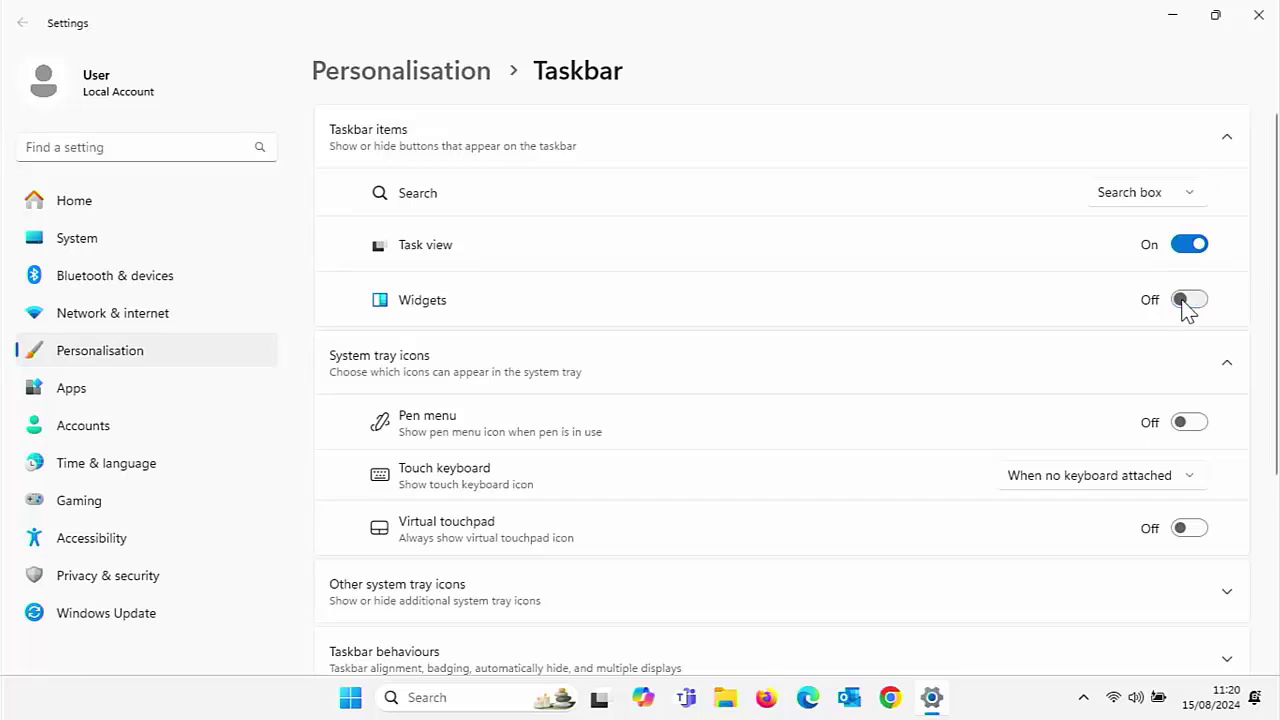
click(1258, 15)
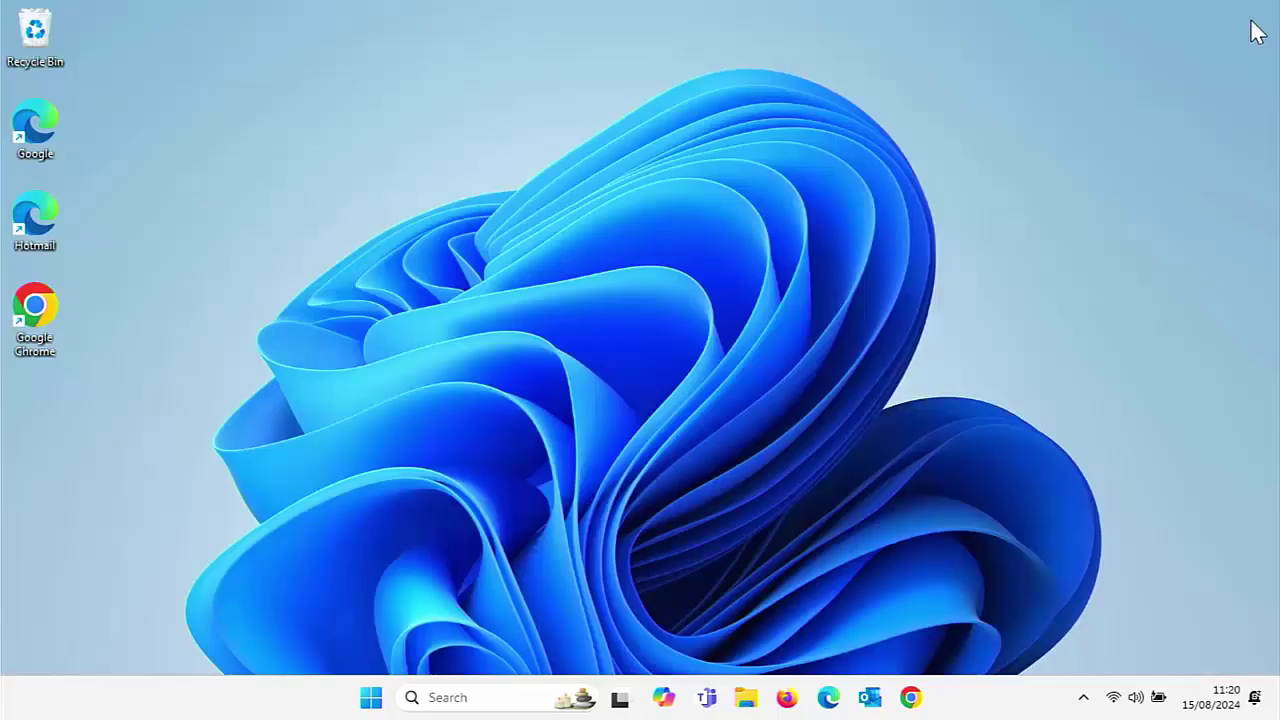
- Switch Widgets back on in Taskbar settings to restore the 20°C Sunny weather, then close Settings
right_click(165, 708)
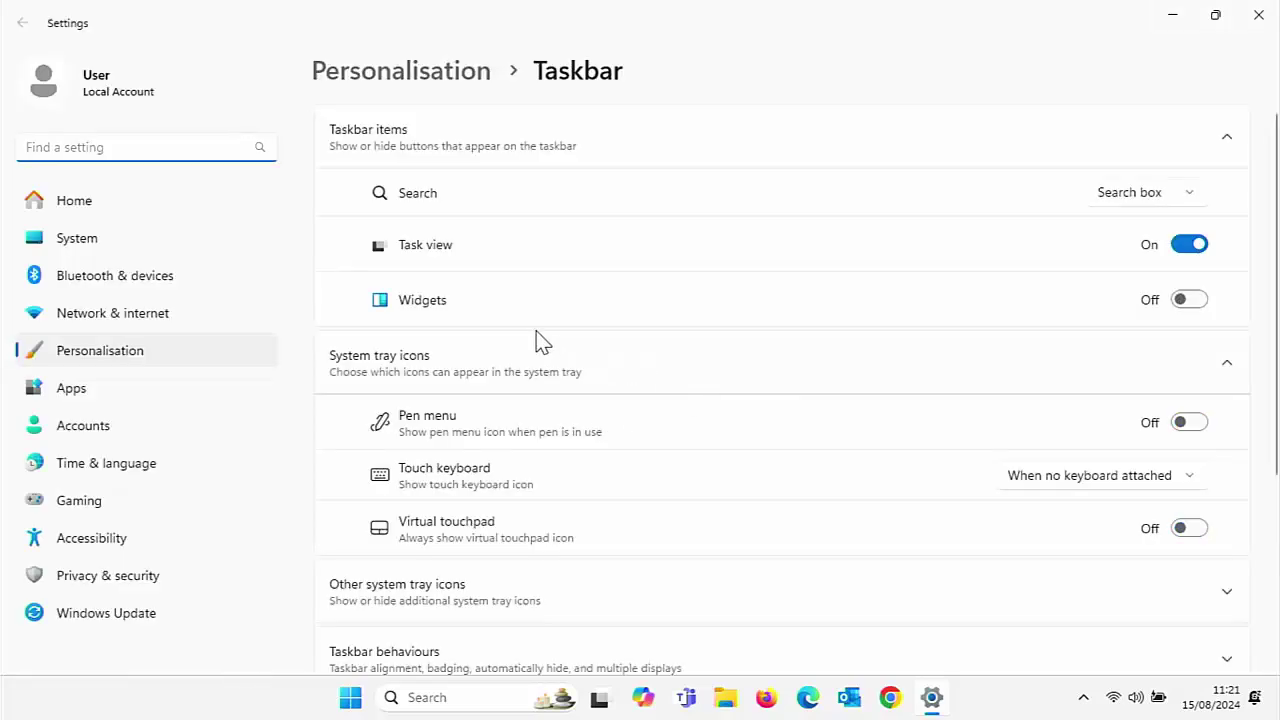
click(1150, 318)
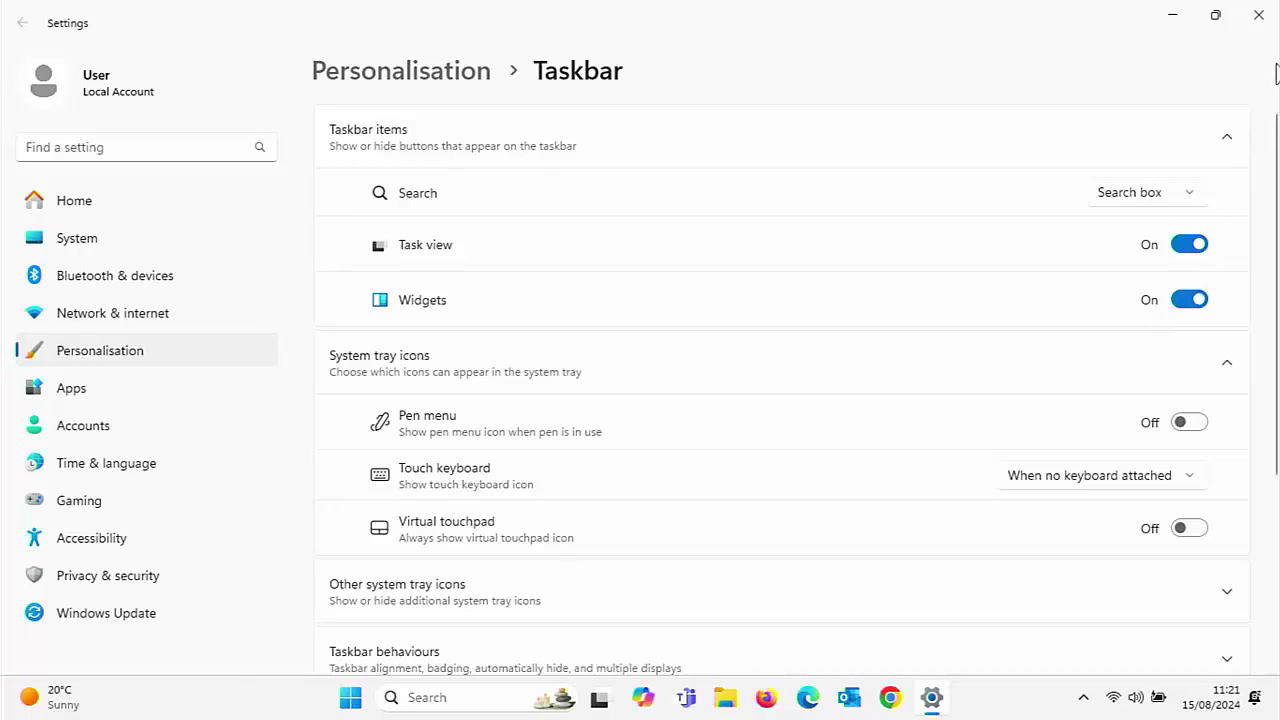
click(1261, 33)
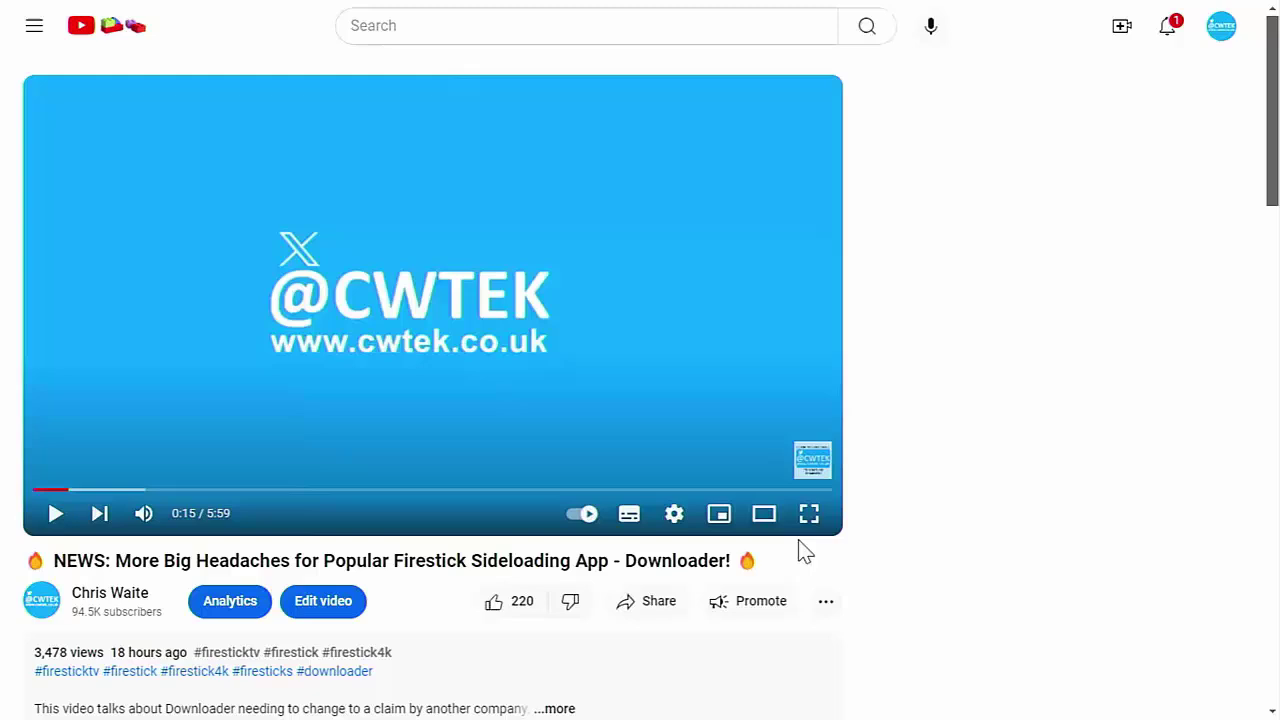
click(826, 601)
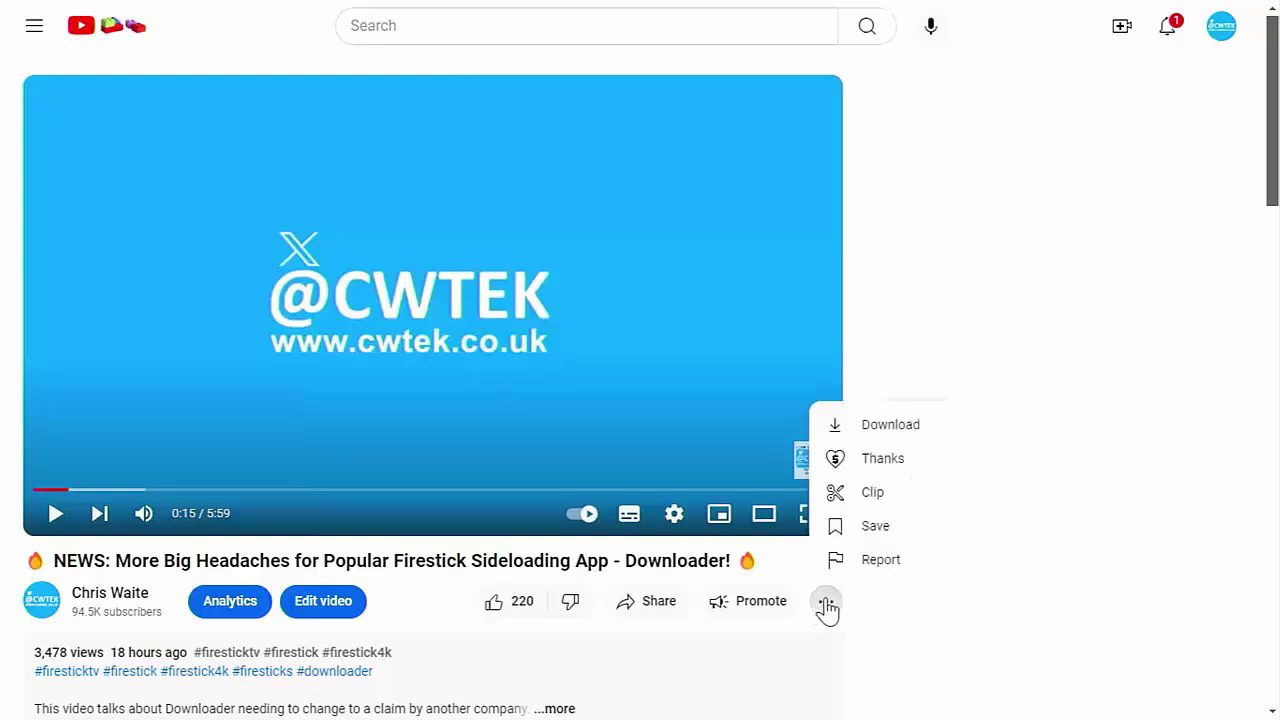
click(883, 460)
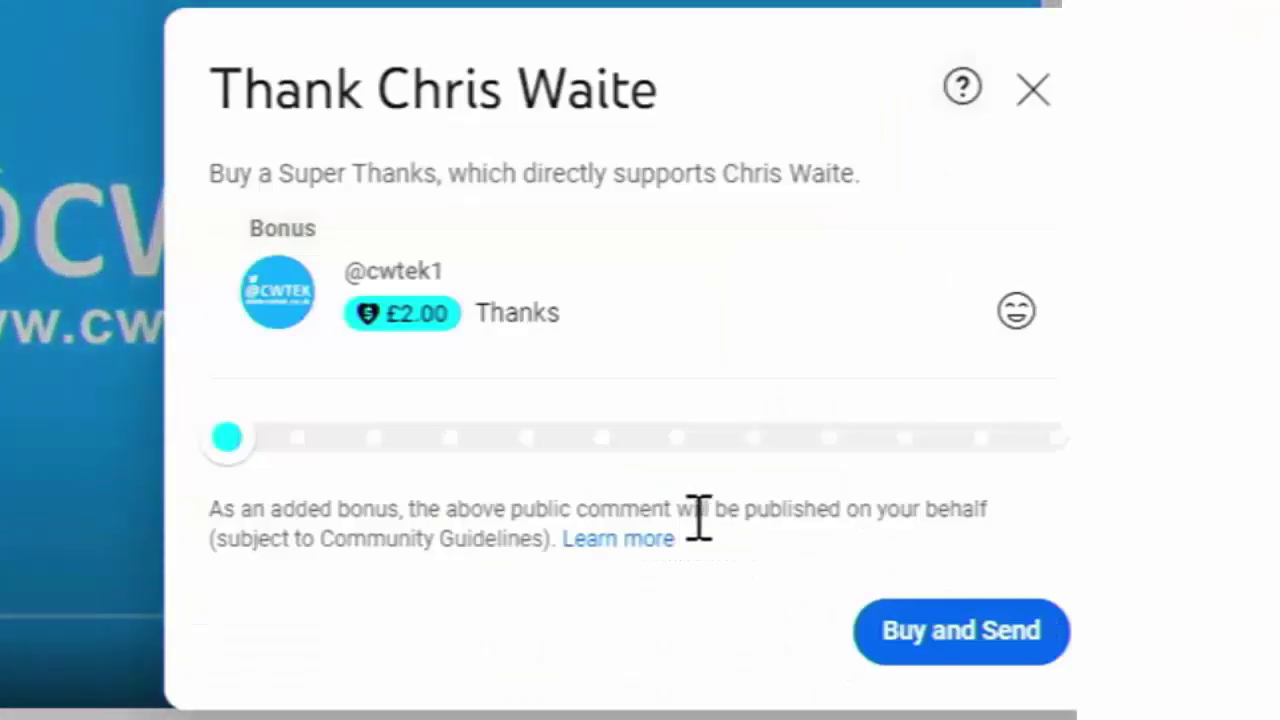
drag(223, 437, 752, 447)
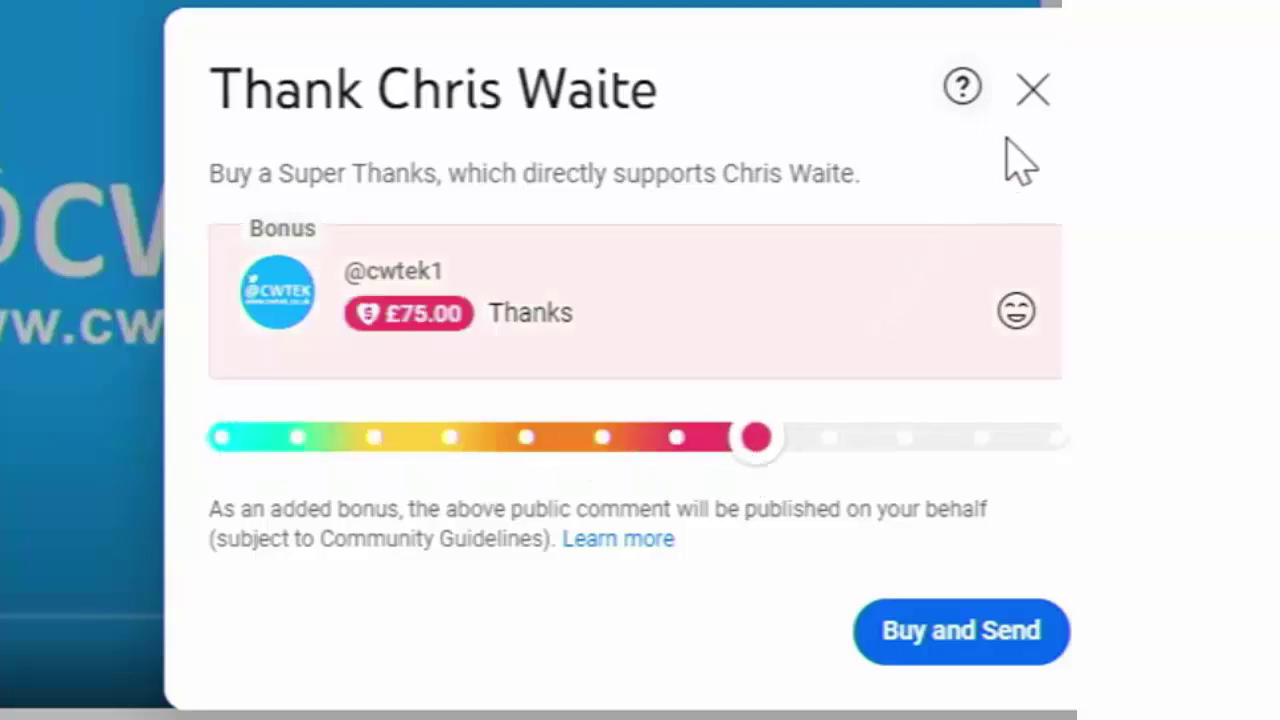
click(1030, 90)
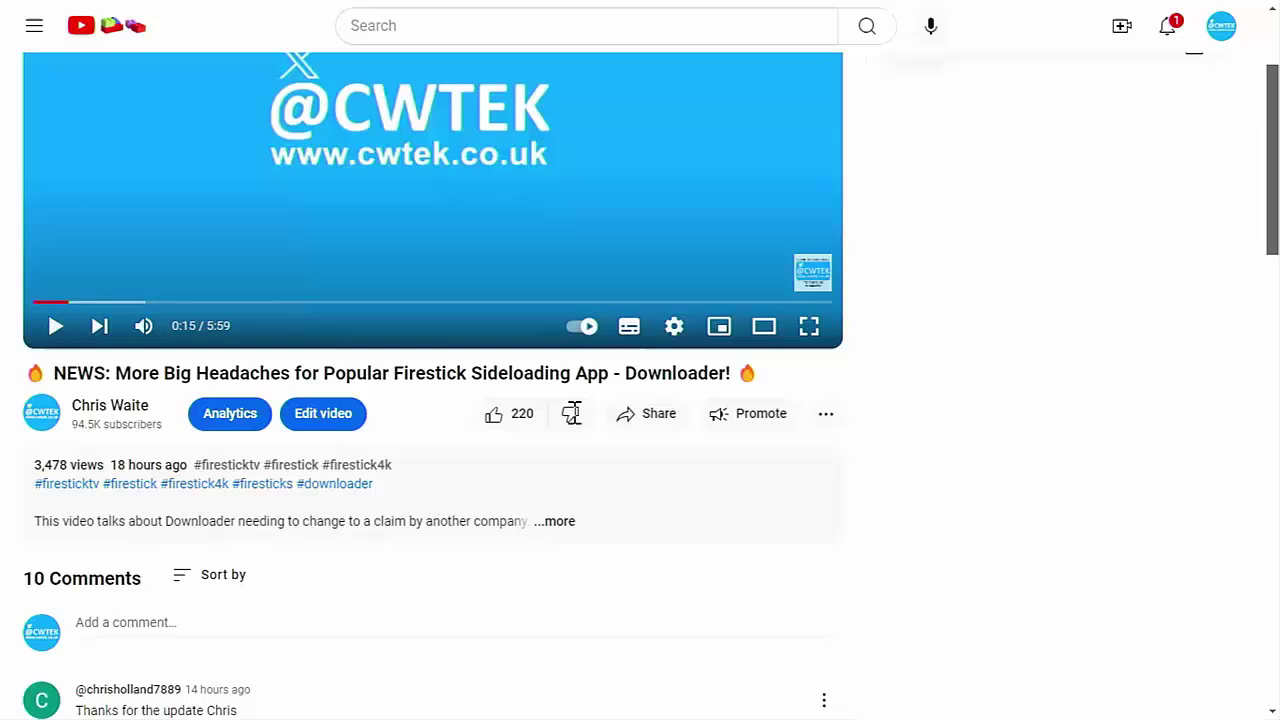
- Expand the video's full description and scroll through its list of links
click(555, 522)
scroll(560, 534, down, 3)
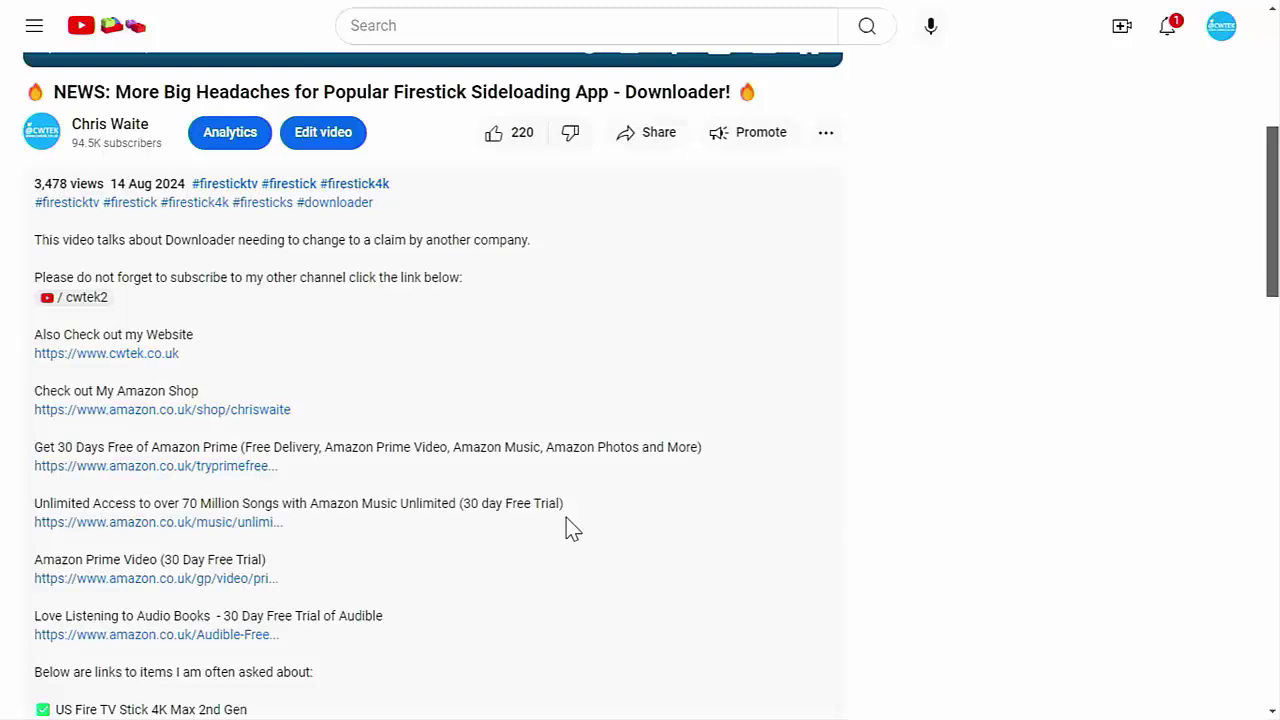
scroll(572, 529, down, 1)
scroll(572, 529, down, 2)
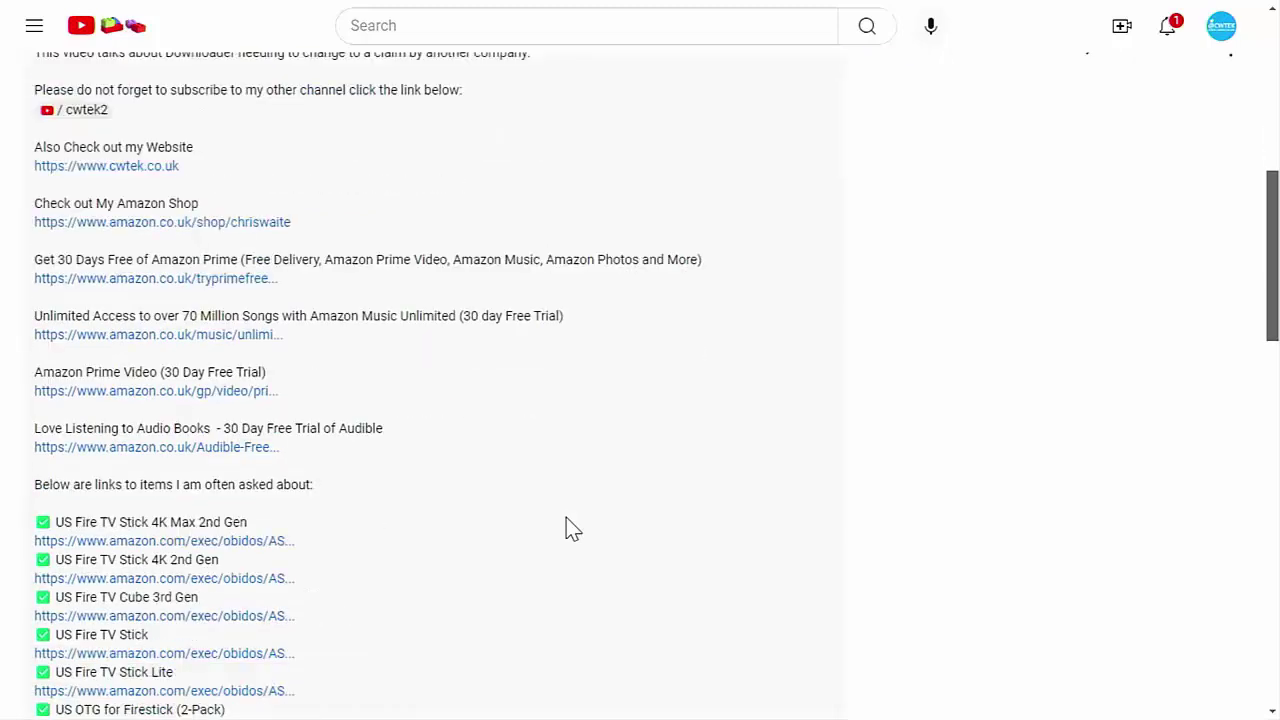
scroll(572, 529, up, 2)
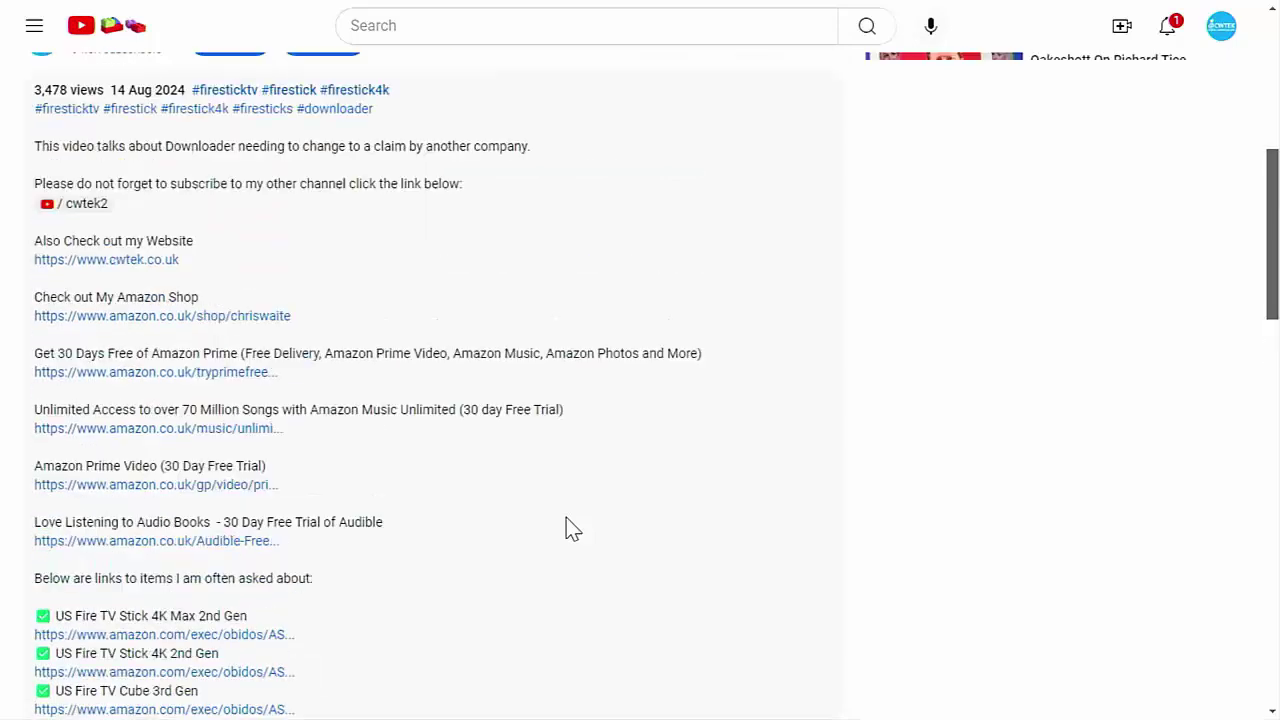
scroll(565, 528, up, 4)
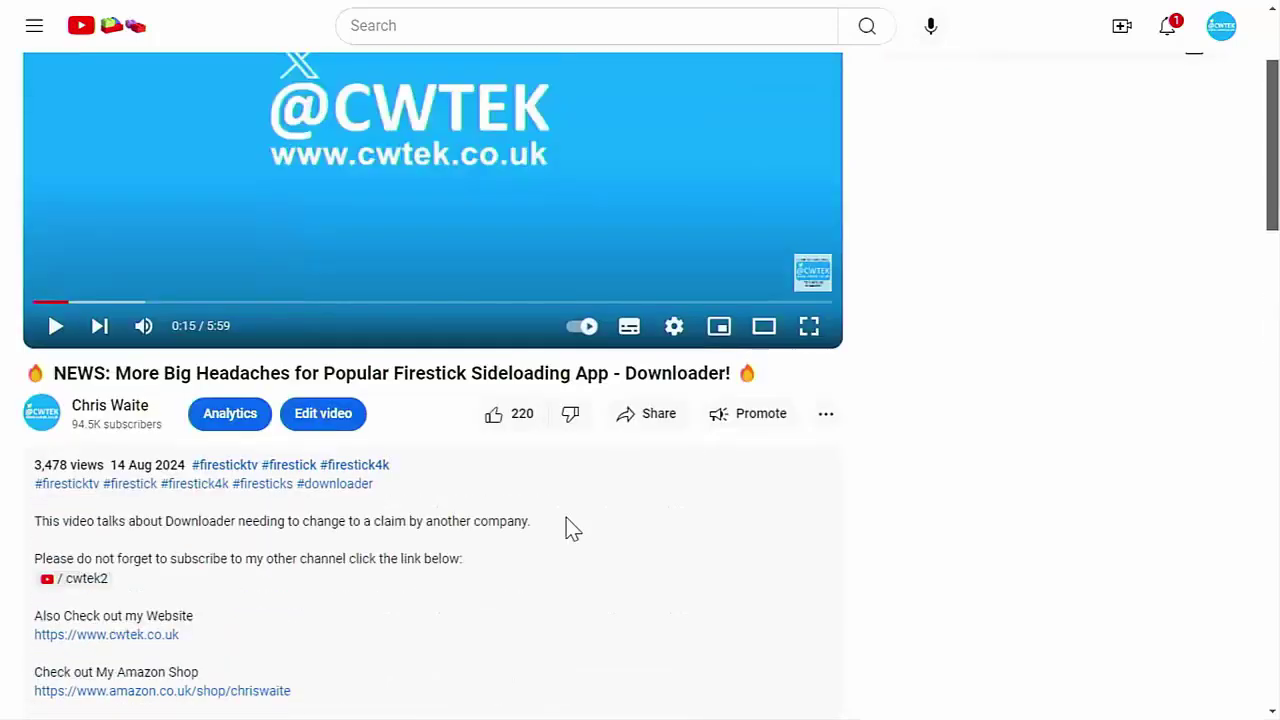
- Open the Super Thanks dialog and set the tip amount to £15.00
click(823, 415)
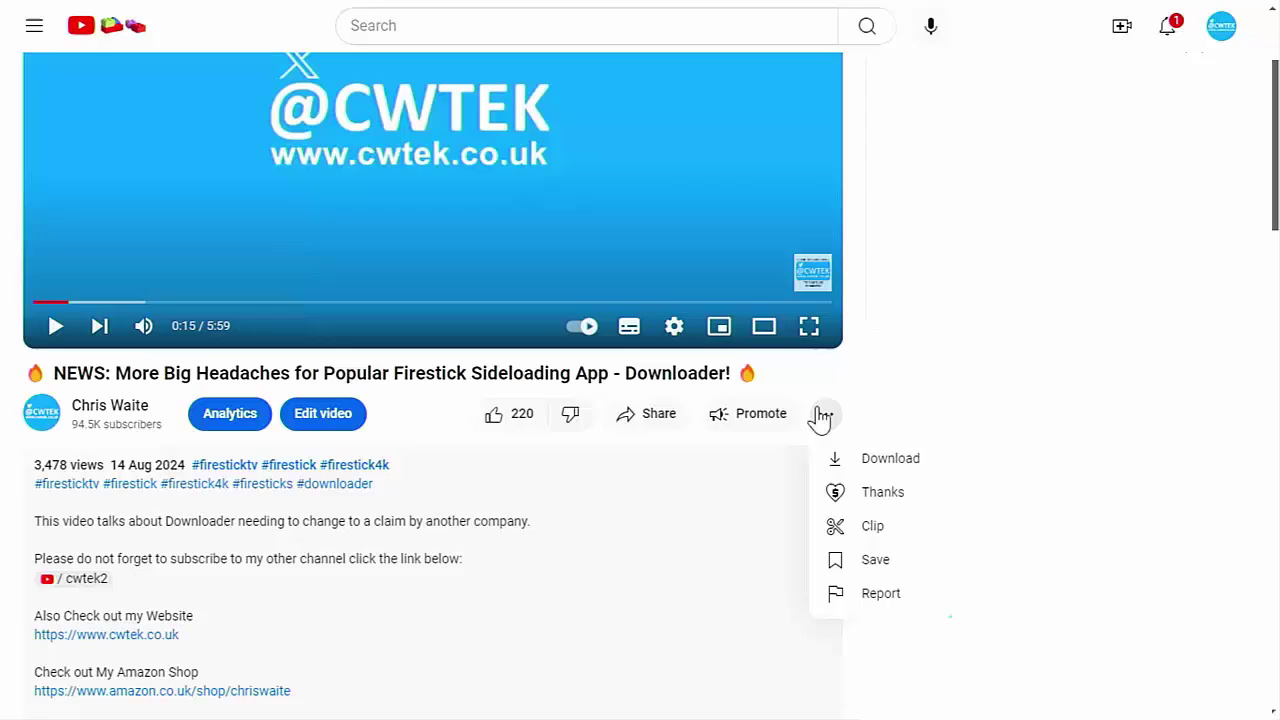
click(864, 496)
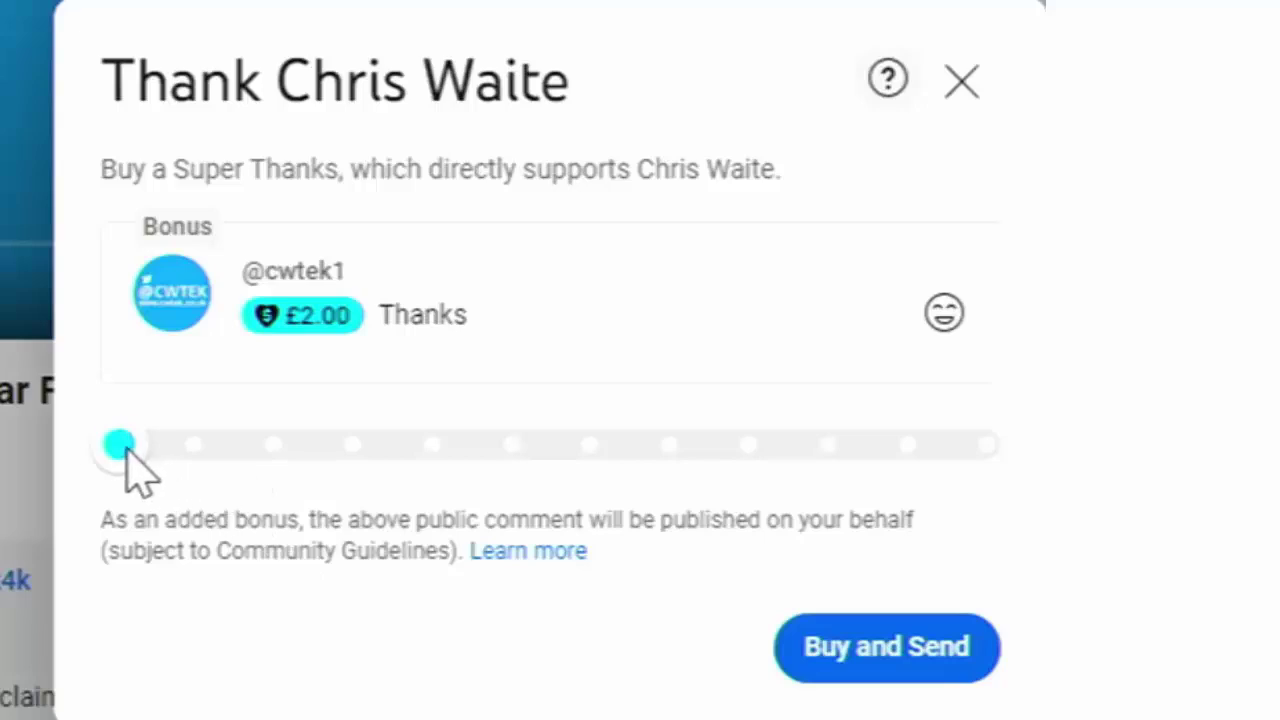
drag(126, 447, 392, 456)
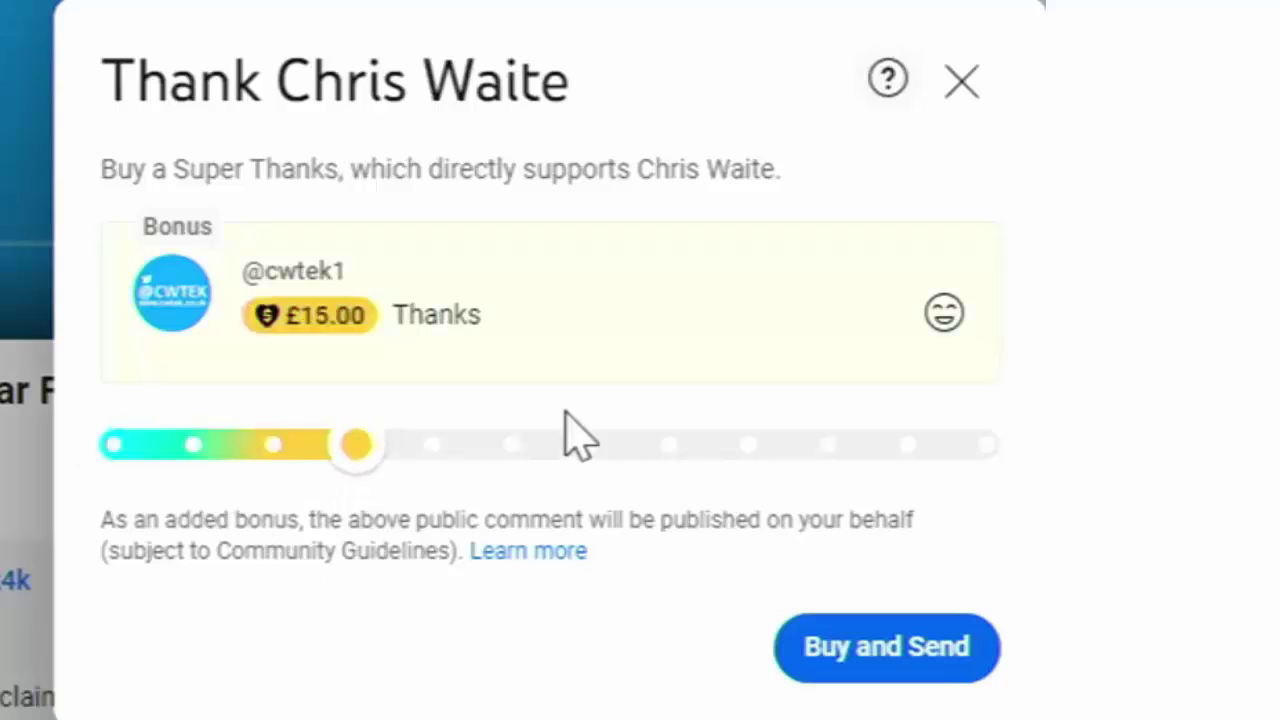
click(972, 80)
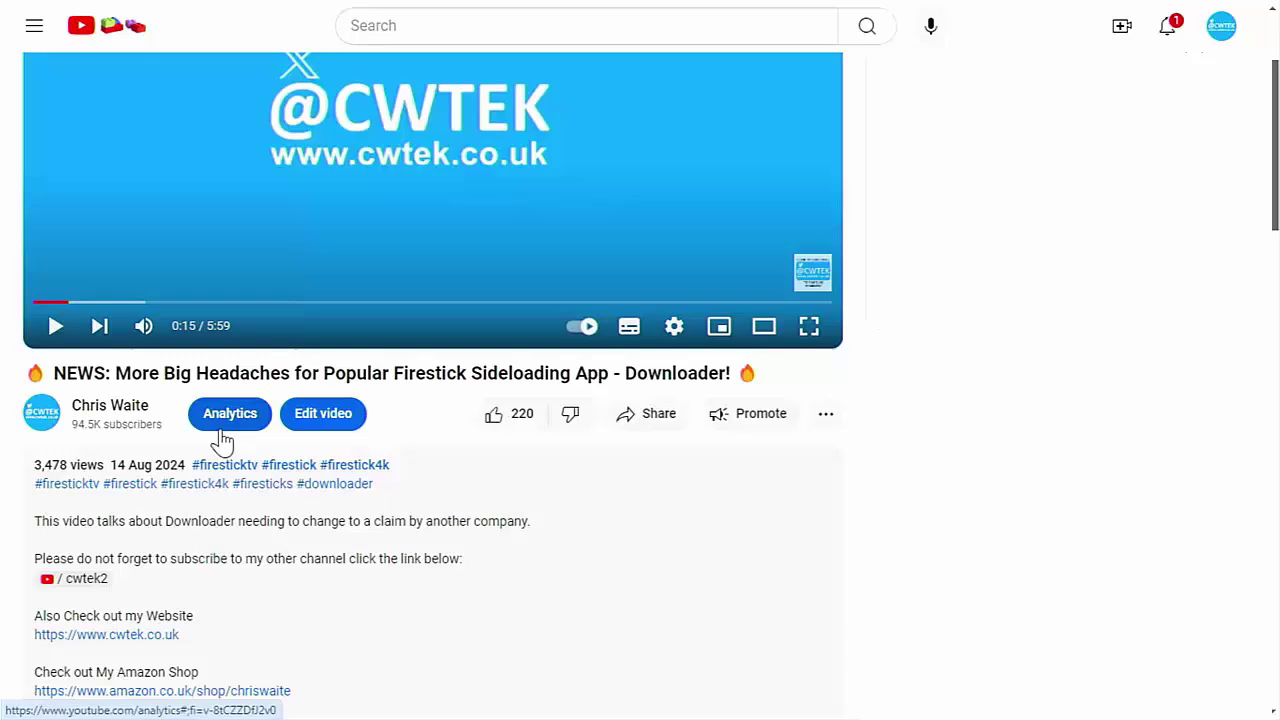
click(52, 424)
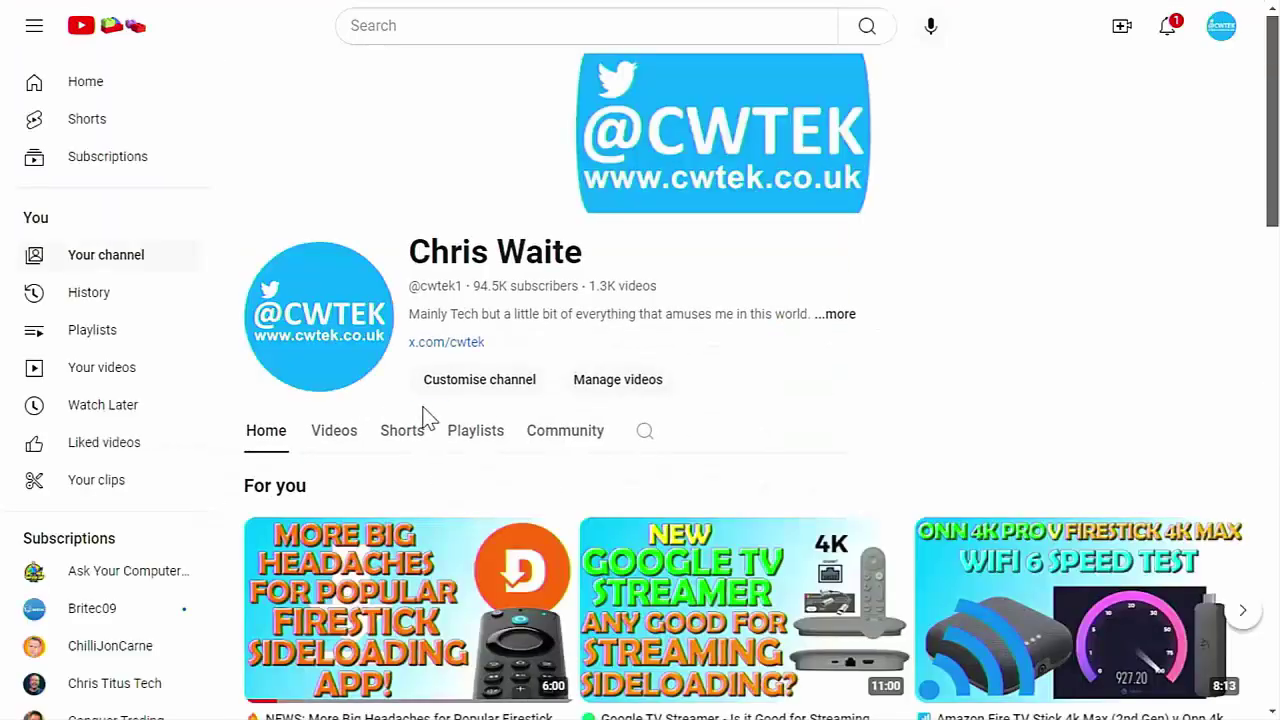
scroll(695, 427, down, 3)
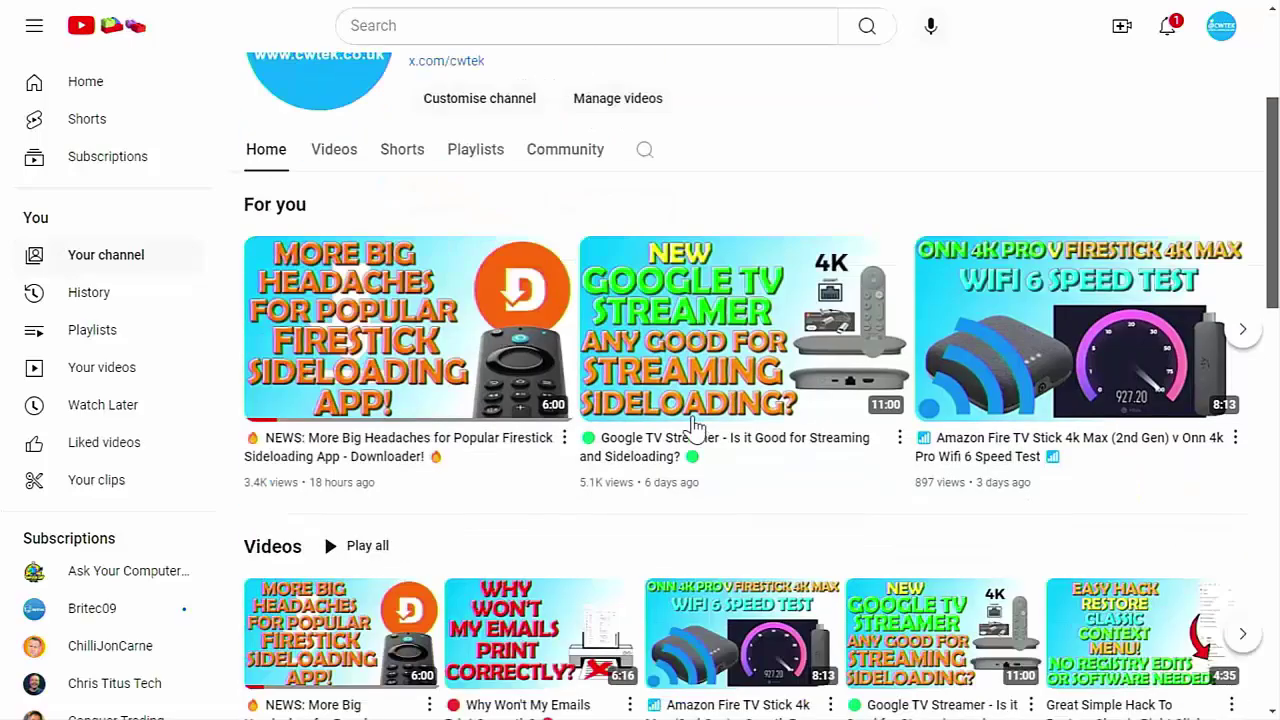
scroll(695, 427, down, 4)
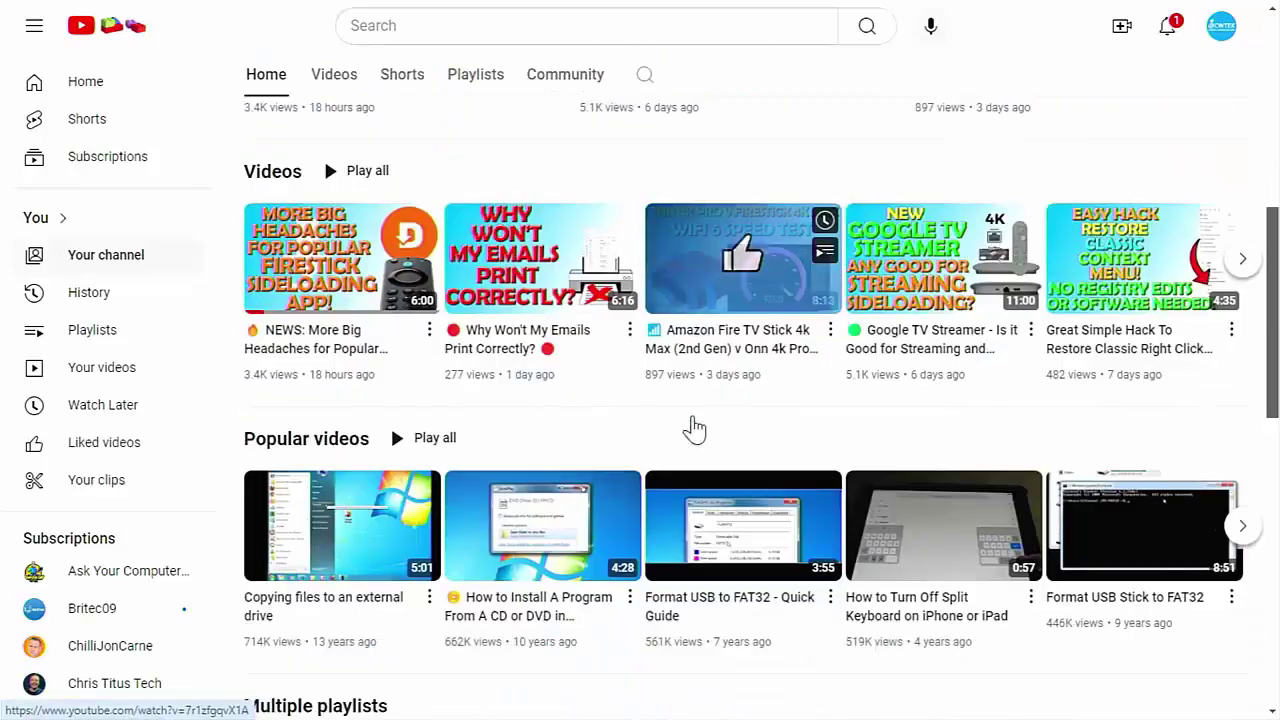
scroll(695, 428, down, 1)
scroll(695, 428, down, 3)
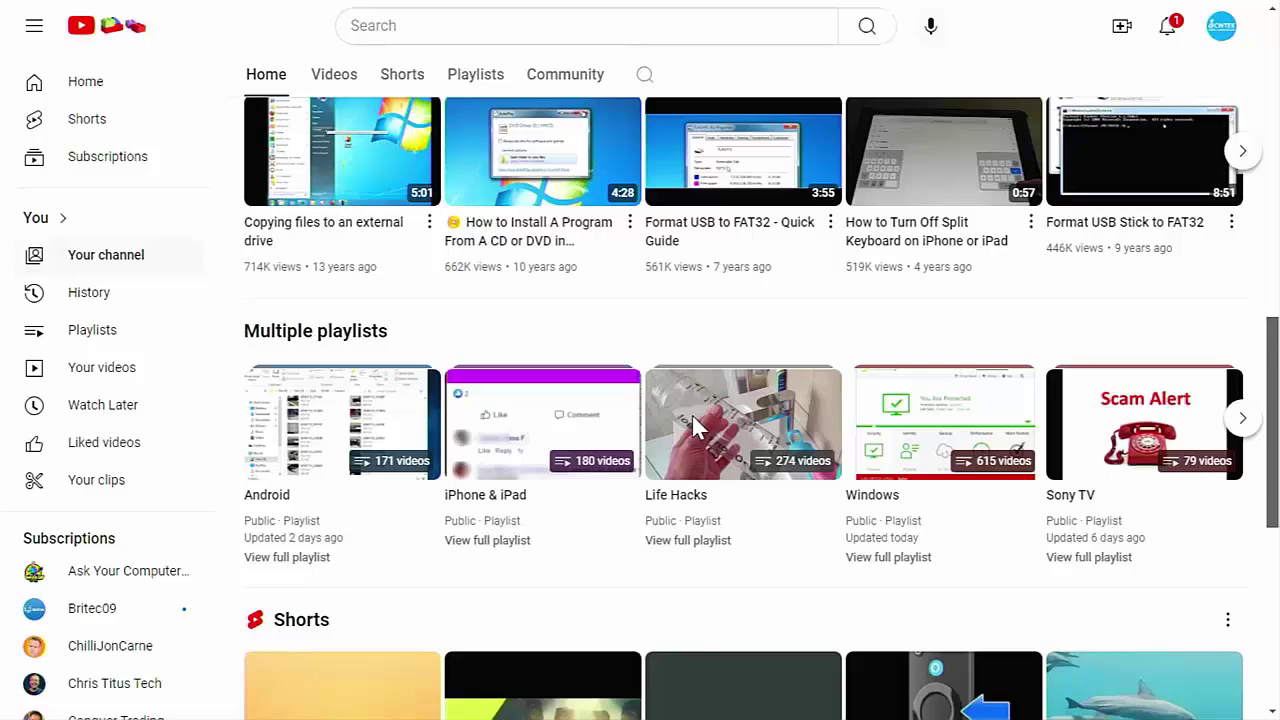
scroll(695, 420, down, 1)
scroll(692, 425, down, 2)
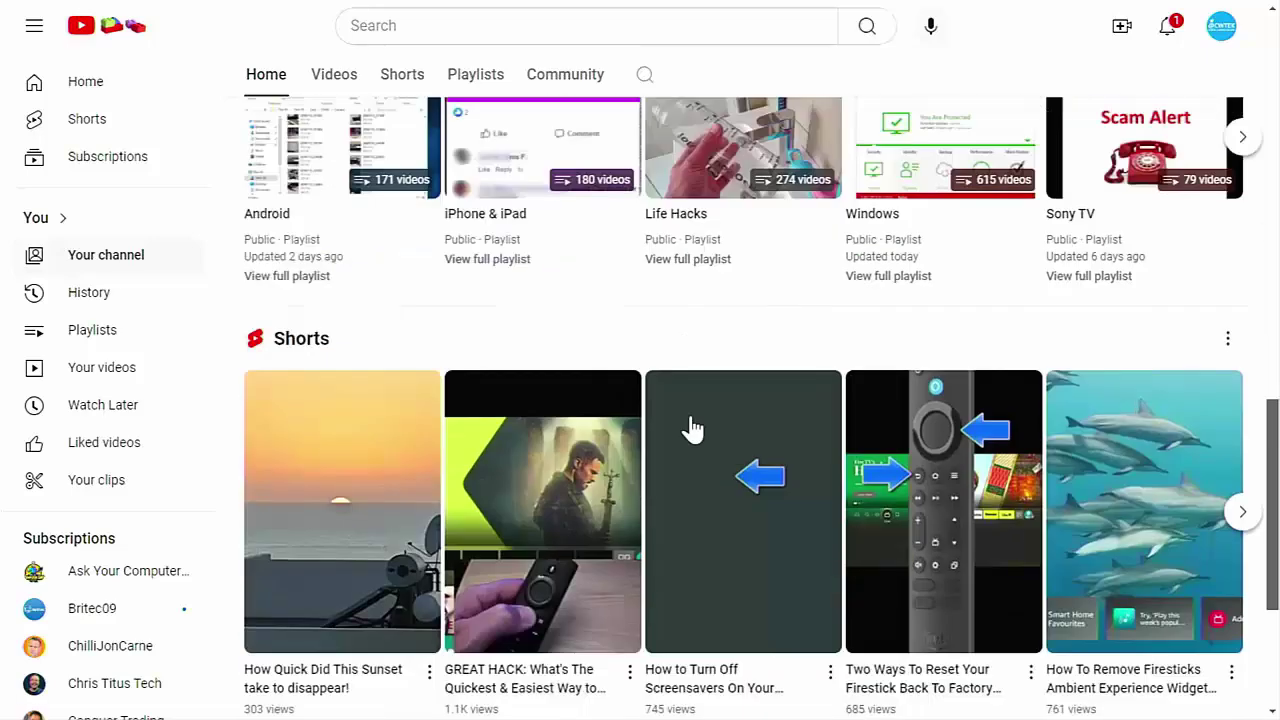
scroll(693, 428, down, 3)
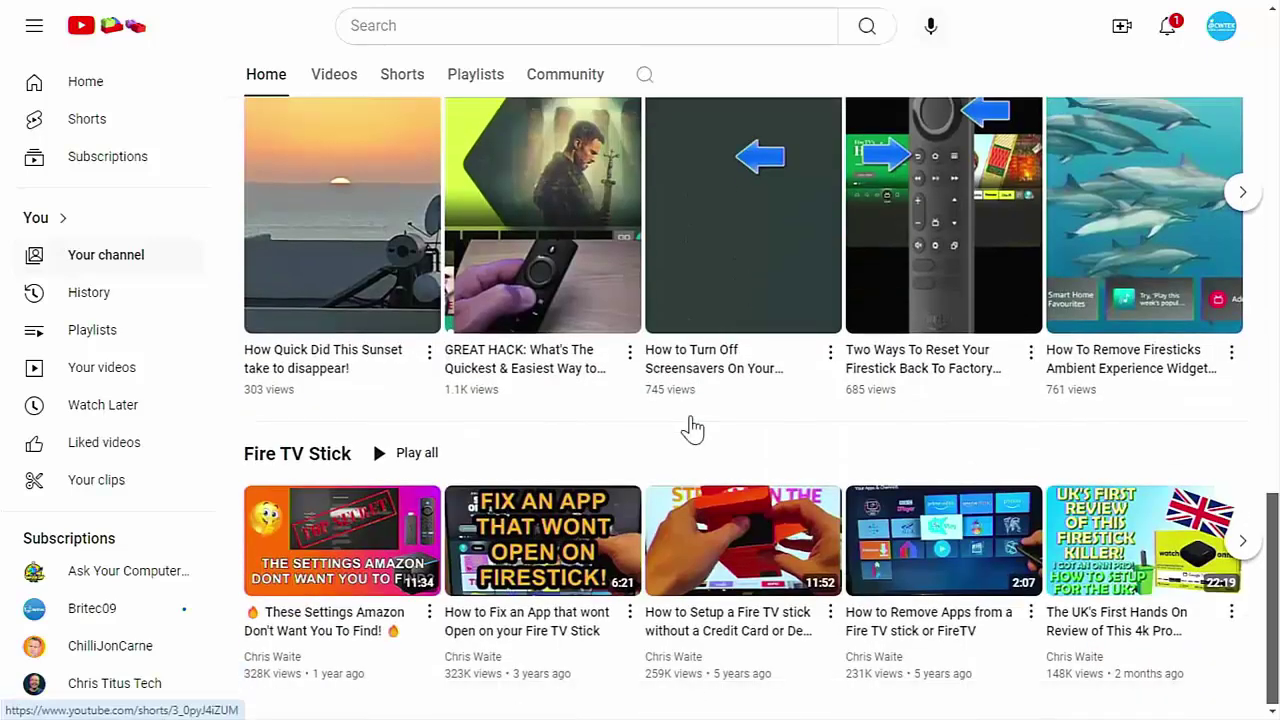
scroll(694, 427, up, 3)
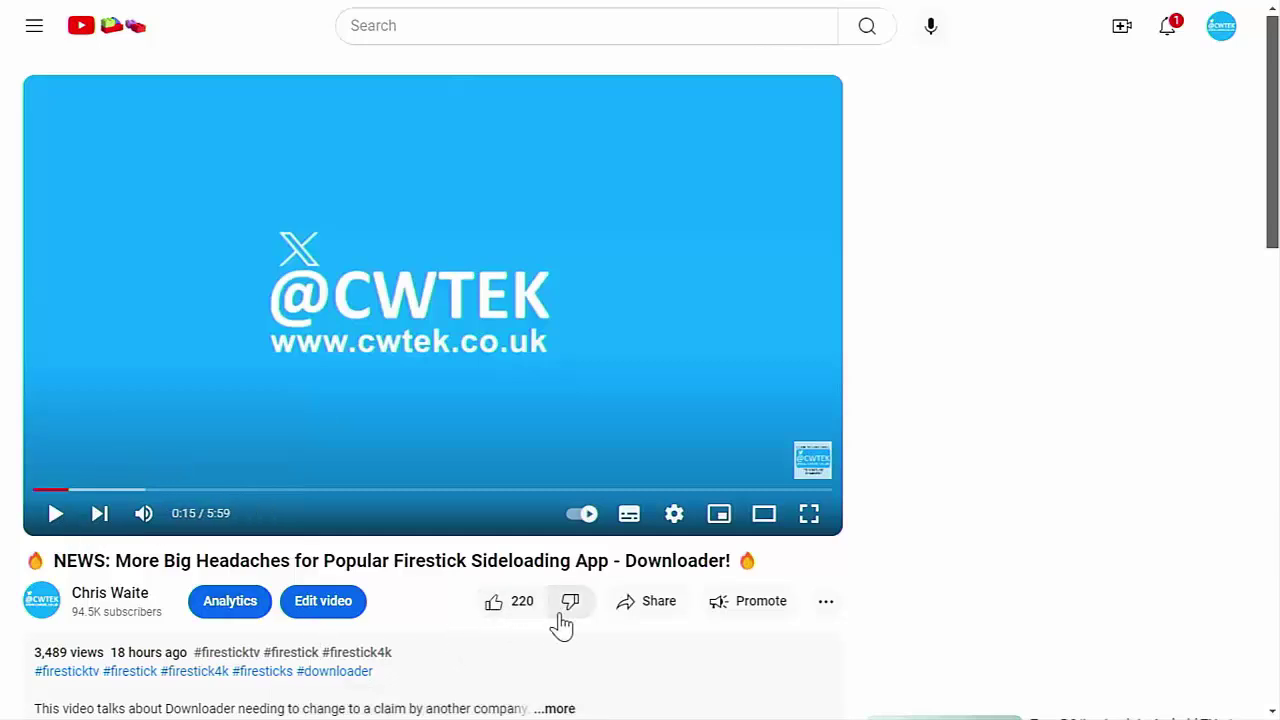
- Open the video's share options with the short youtu.be link
click(619, 616)
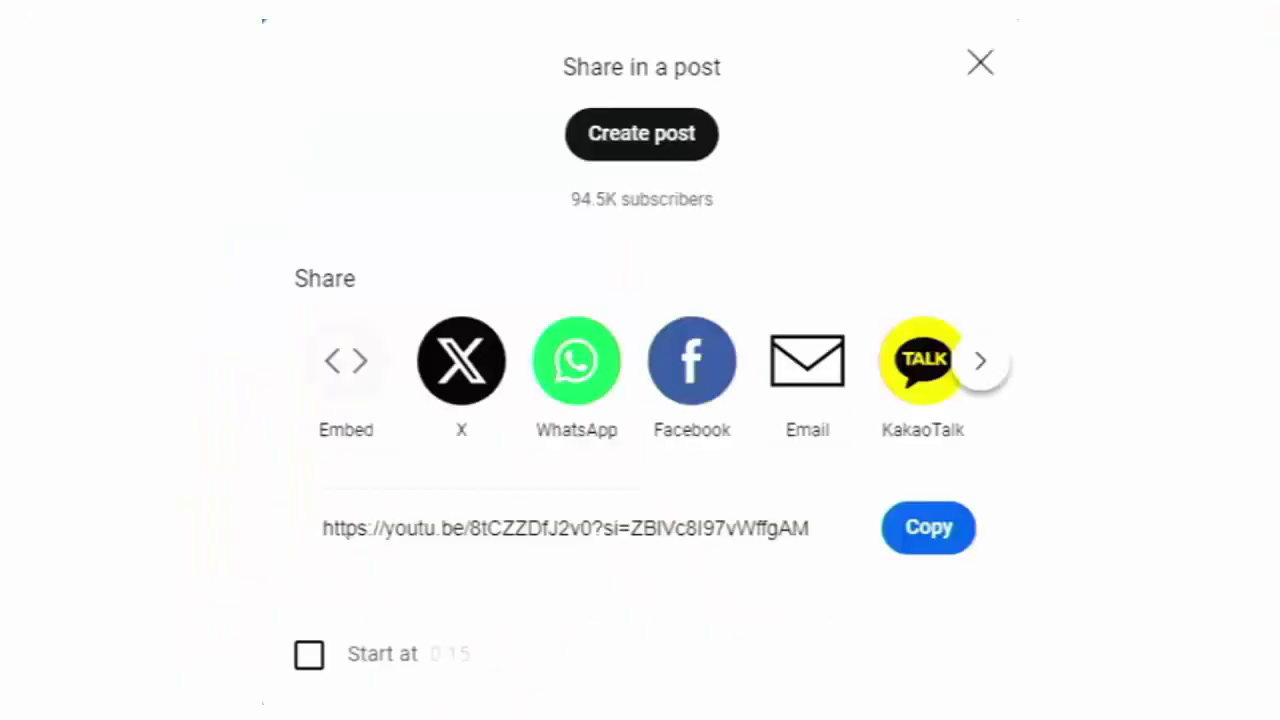